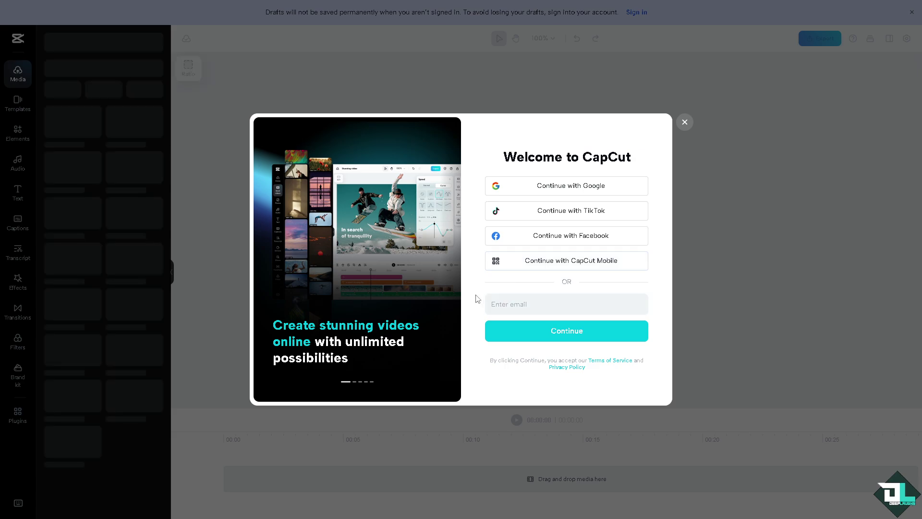
- Advance through the slides of CapCut's welcome carousel
click(449, 261)
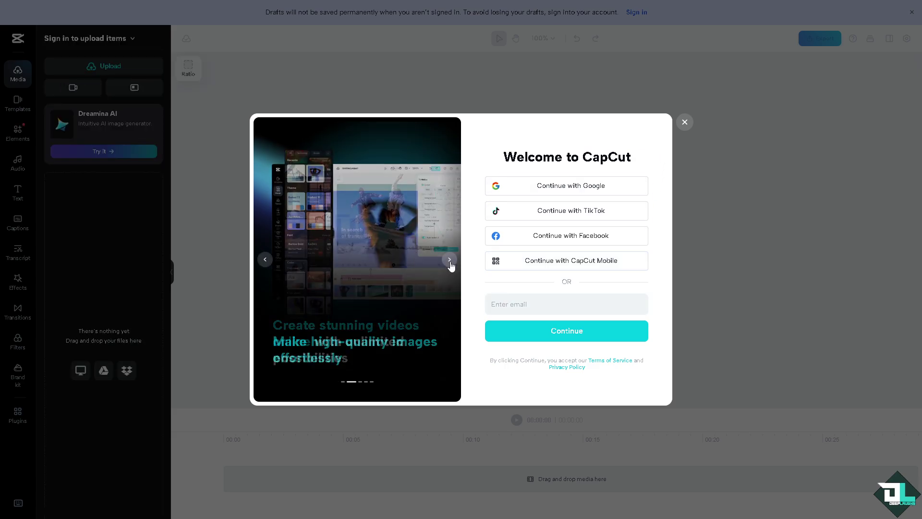
click(449, 261)
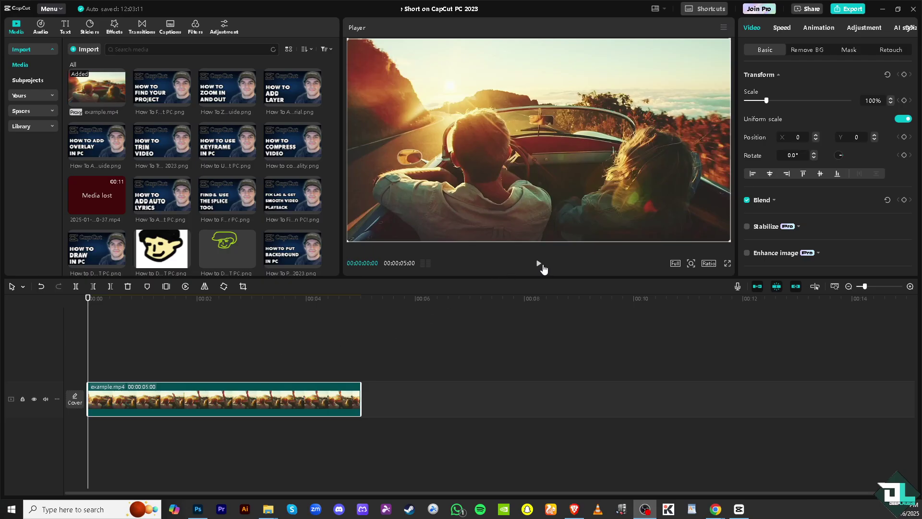
- Play and pause the driving clip preview a few times to review it
click(539, 264)
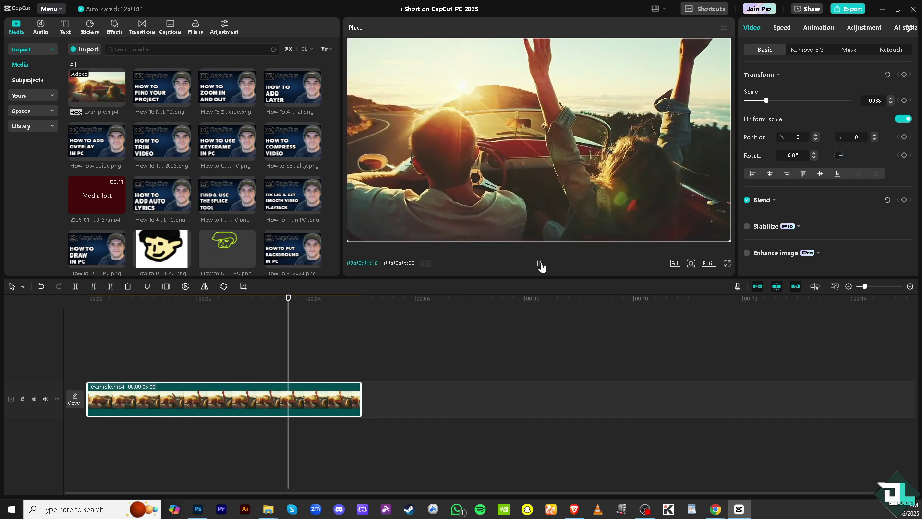
click(539, 264)
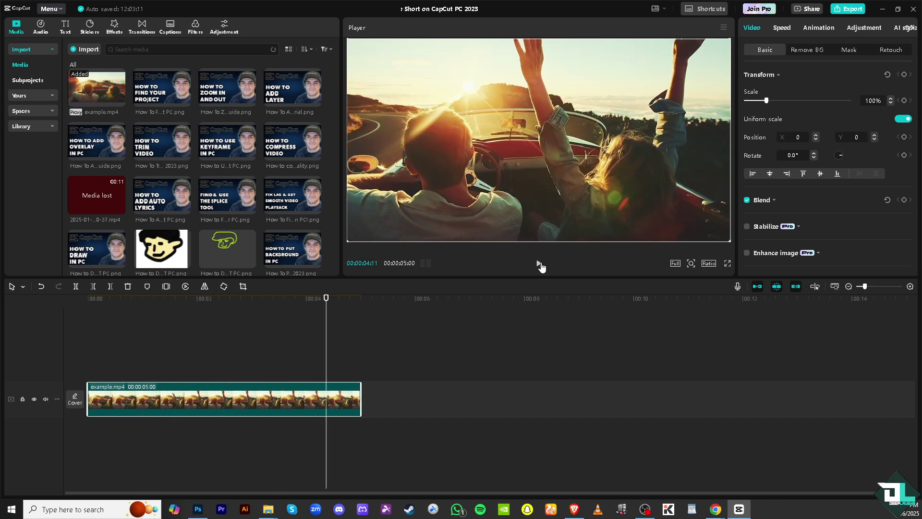
click(539, 264)
click(539, 264)
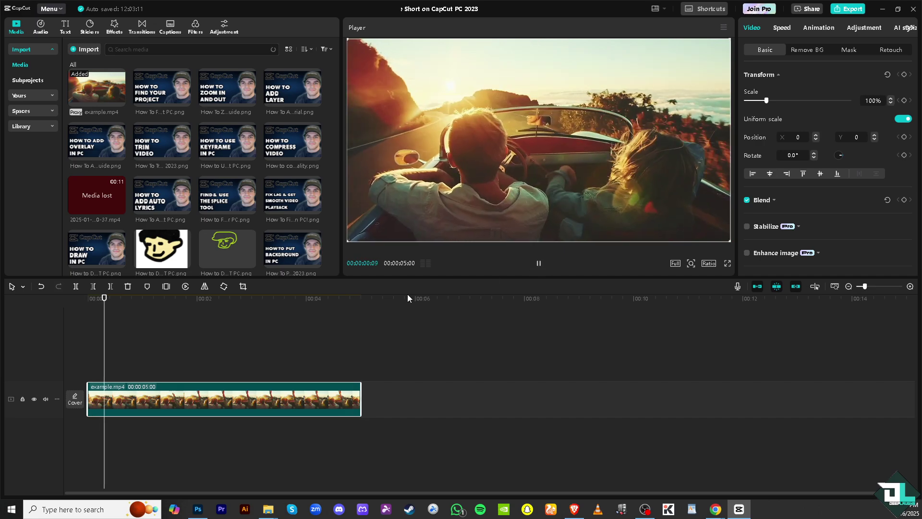
click(539, 267)
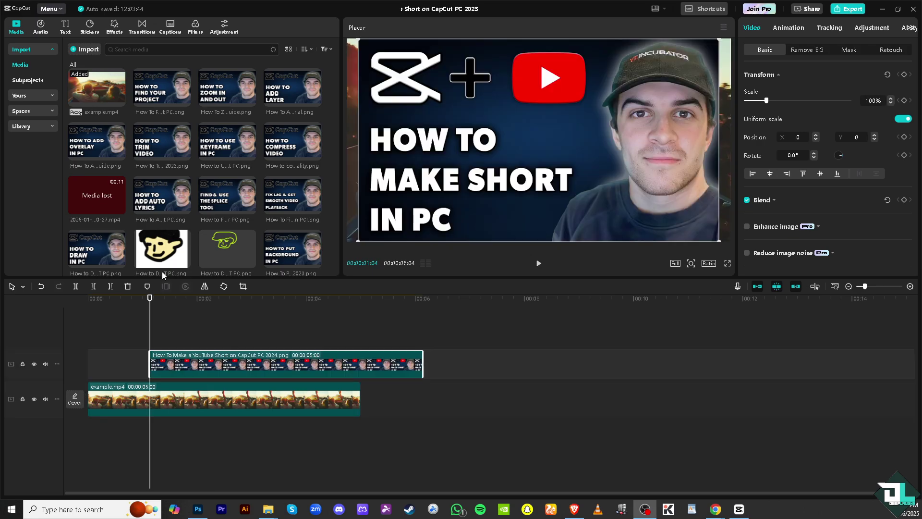
- Start the thumbnail overlay at 00:00, shrink it, and move it to the top-left corner
drag(340, 361, 278, 361)
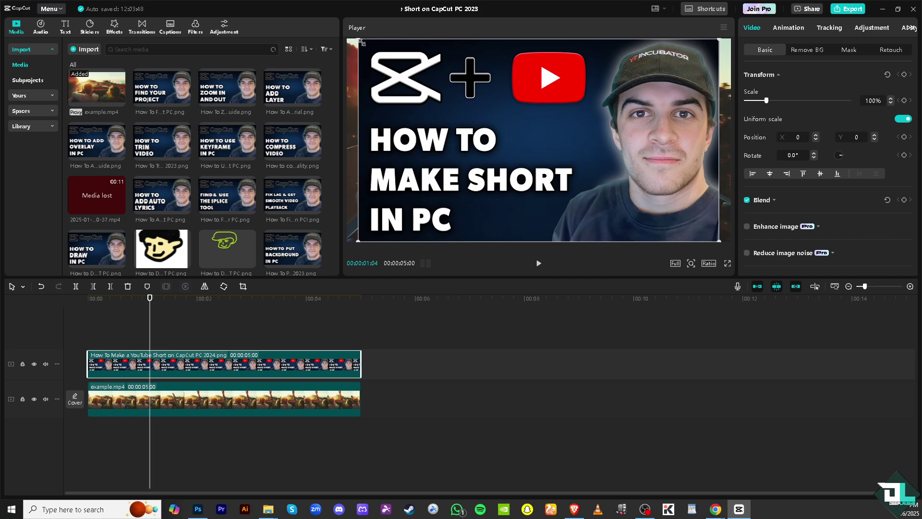
drag(361, 43, 468, 102)
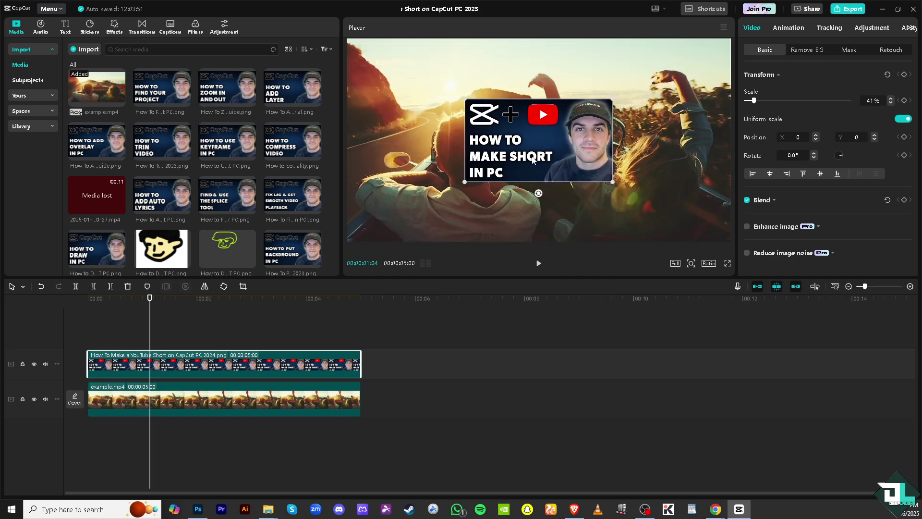
drag(533, 160, 442, 84)
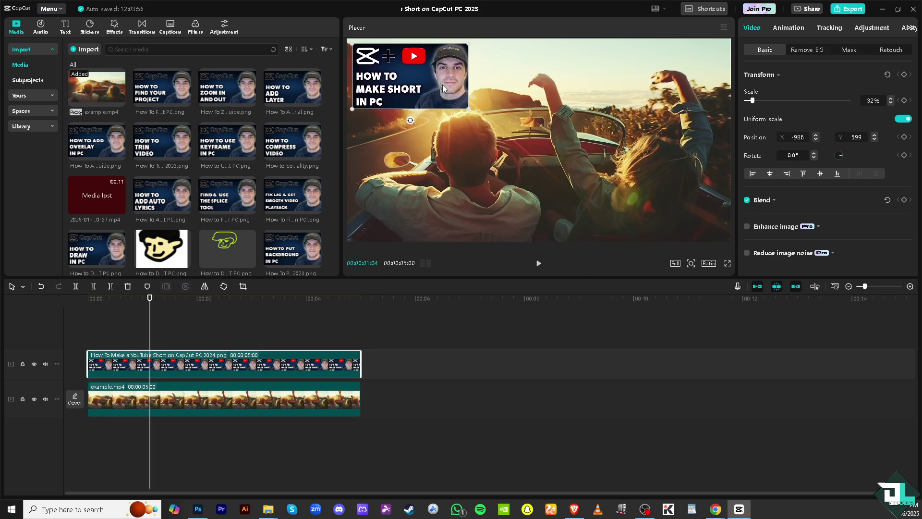
click(539, 264)
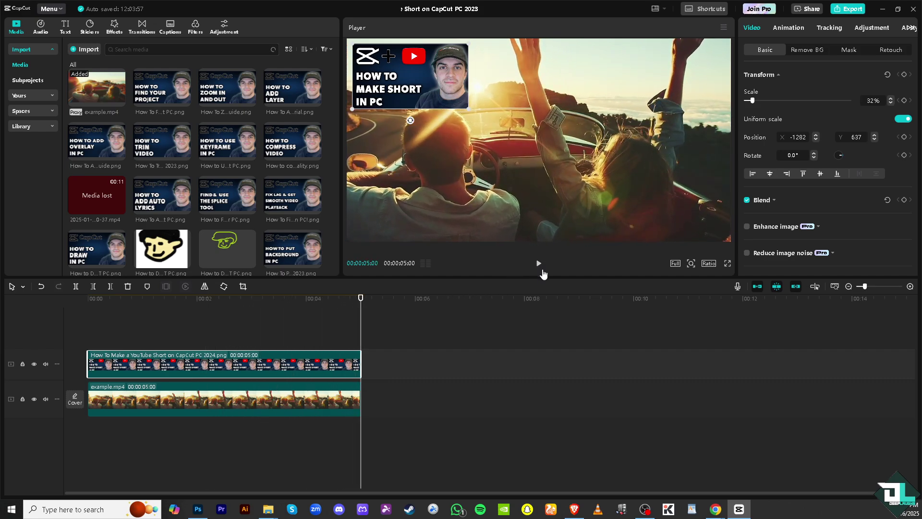
click(540, 265)
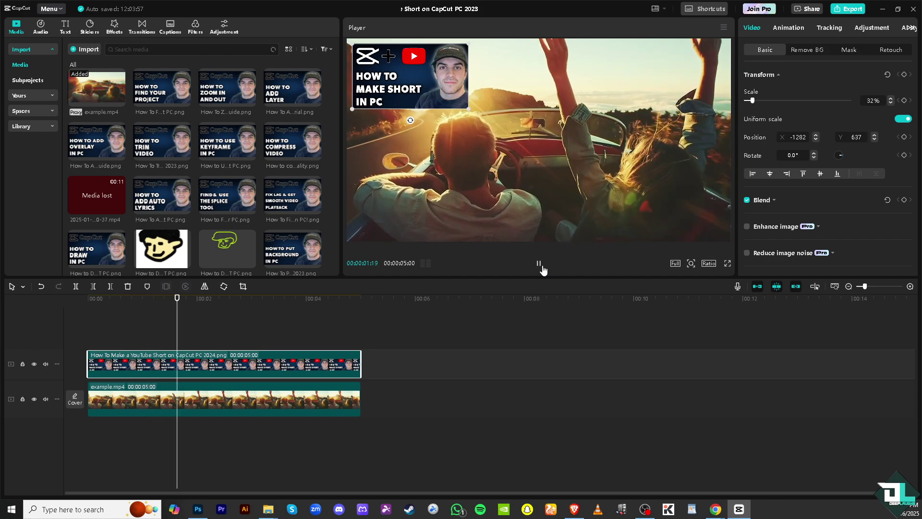
click(540, 265)
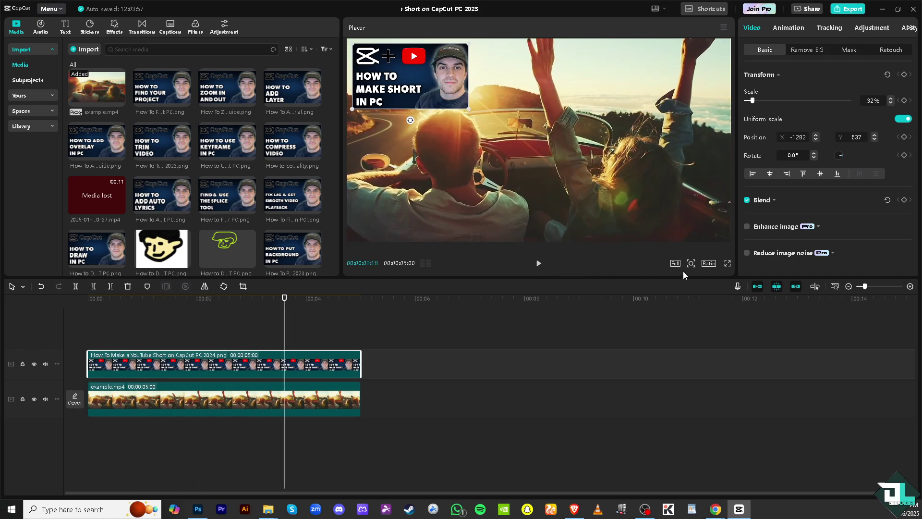
click(709, 264)
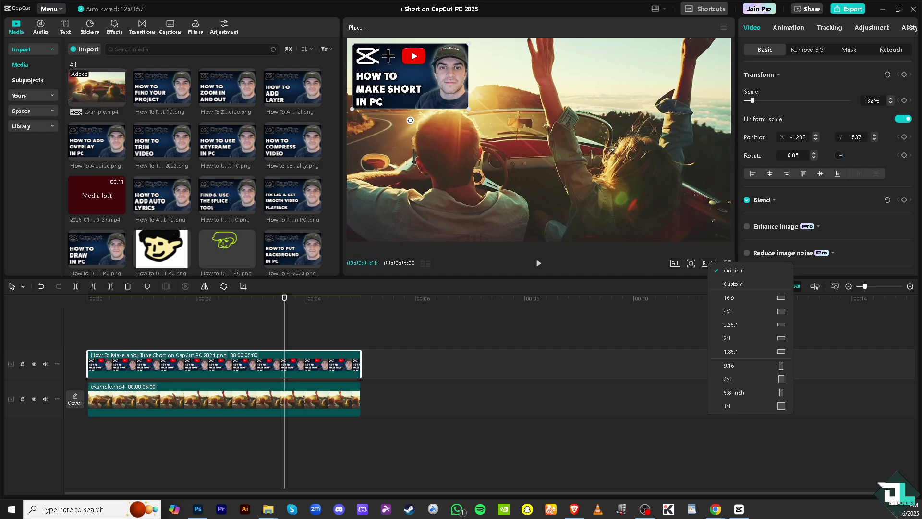
- Choose 9:16 from the Ratio options below the Player
click(709, 264)
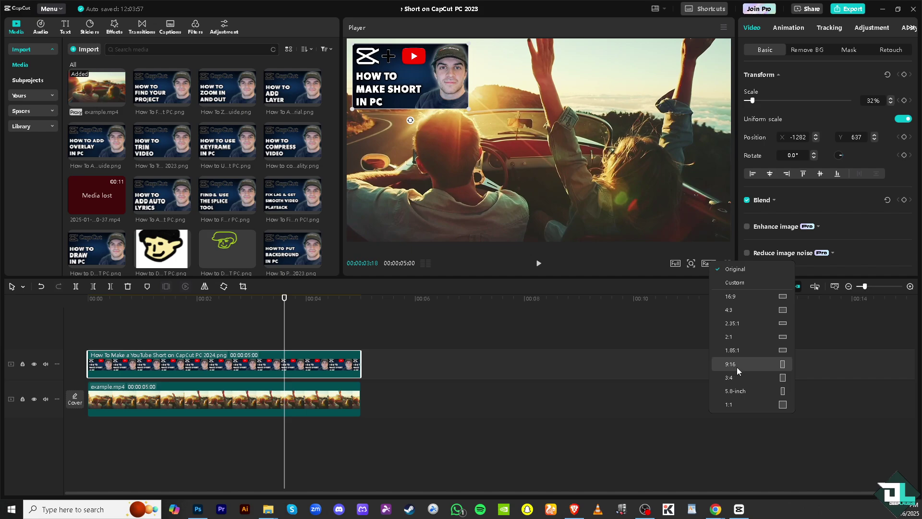
click(780, 367)
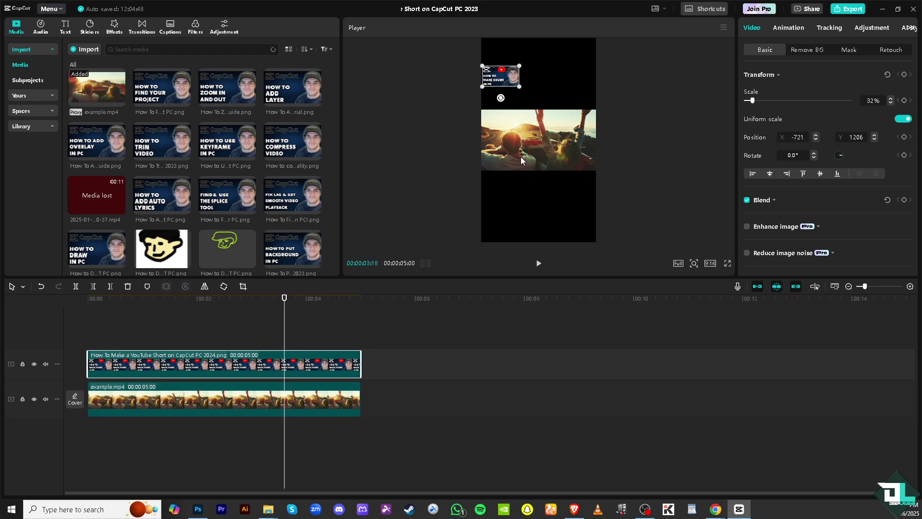
- Enlarge the thumbnail overlay from 71% to 100% with its corner handles, then deselect it
drag(521, 88, 546, 101)
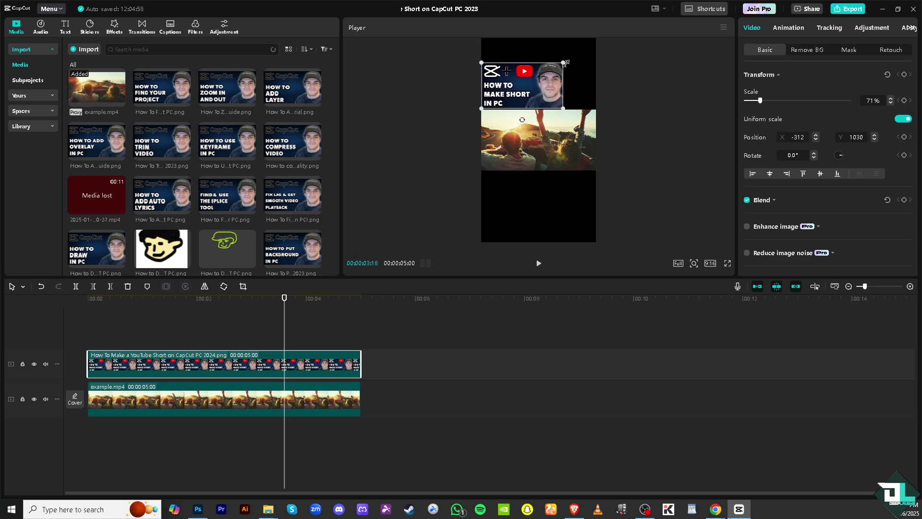
mouse_move(562, 63)
mouse_down()
mouse_move(596, 46)
mouse_move(574, 64)
mouse_up()
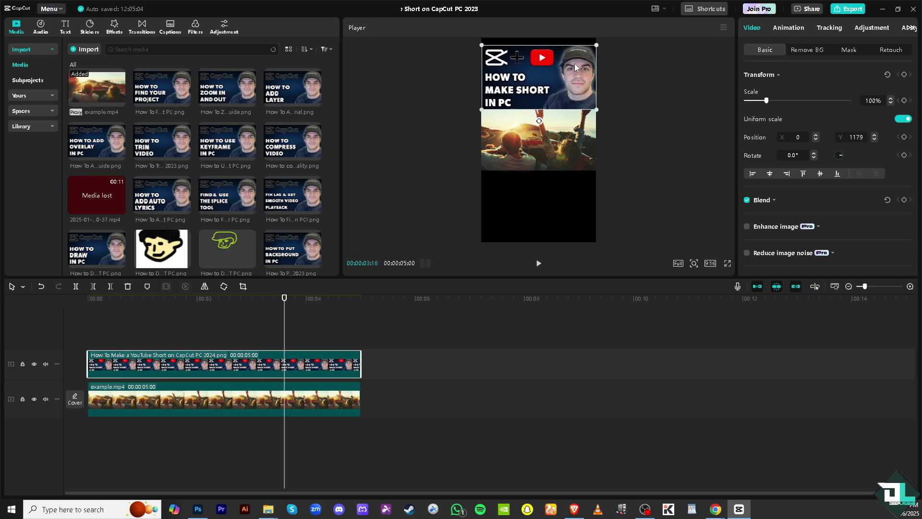
click(628, 65)
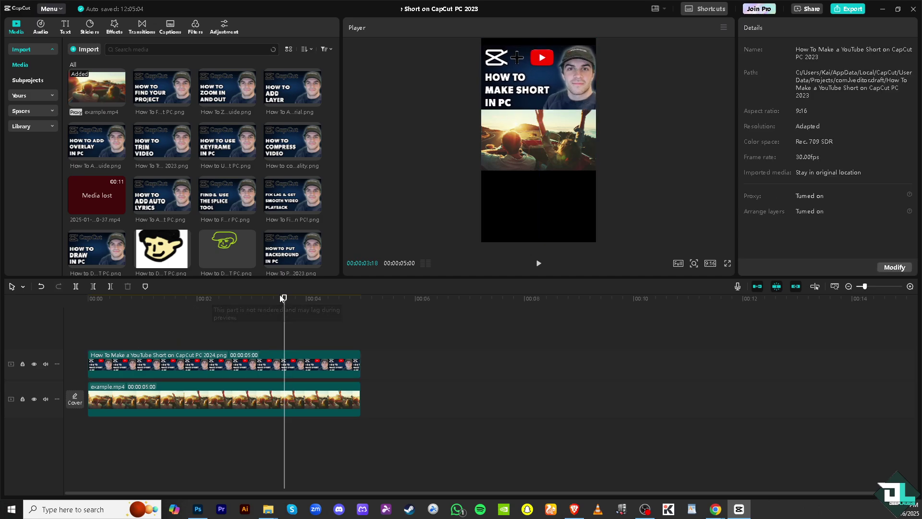
- Drag the plain white clip from Library > Trending onto a new top track
click(34, 126)
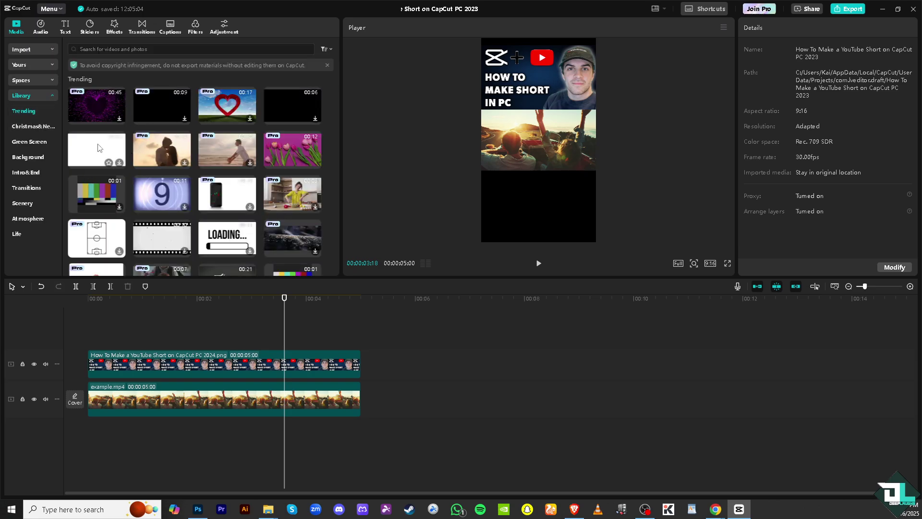
scroll(95, 151, down, 2)
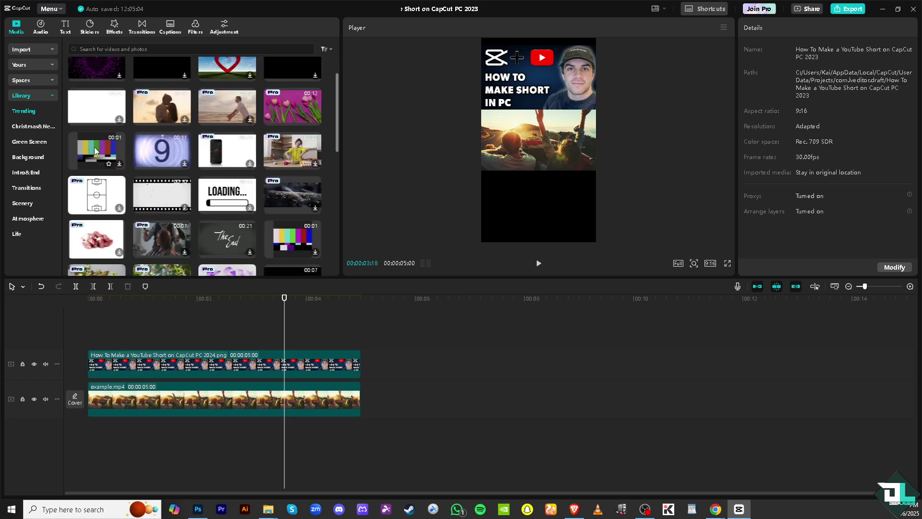
scroll(94, 151, down, 1)
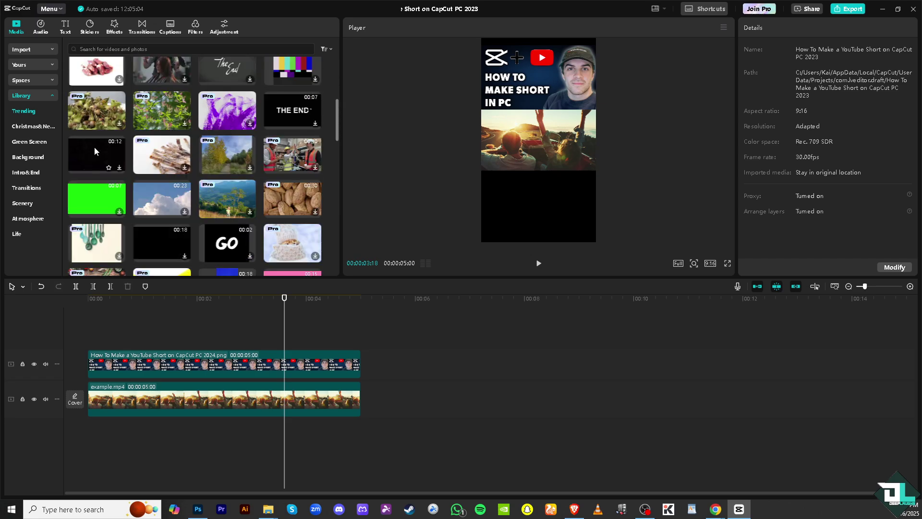
scroll(94, 149, down, 3)
scroll(108, 154, up, 6)
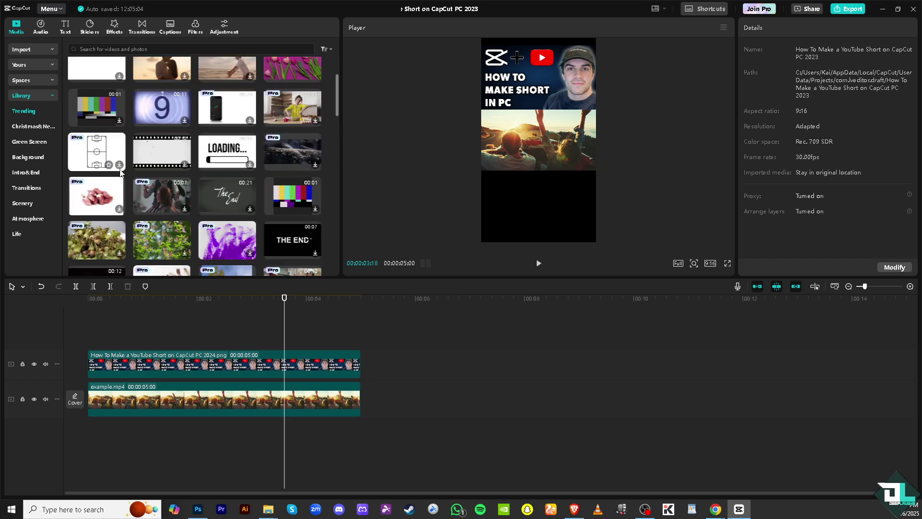
drag(107, 154, 87, 336)
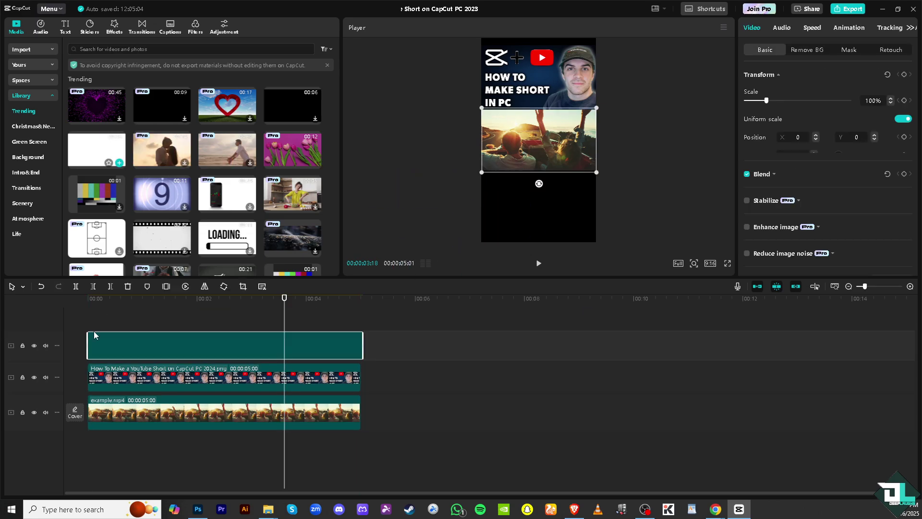
- Move the white clip to Y -1229, scale it to 114%, and return the playhead to about 00:01:12
drag(547, 214, 541, 238)
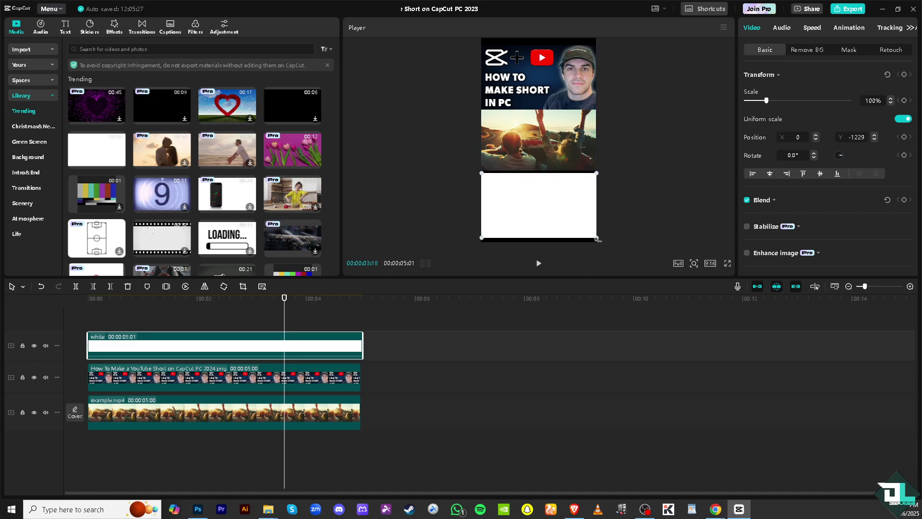
drag(598, 239, 604, 242)
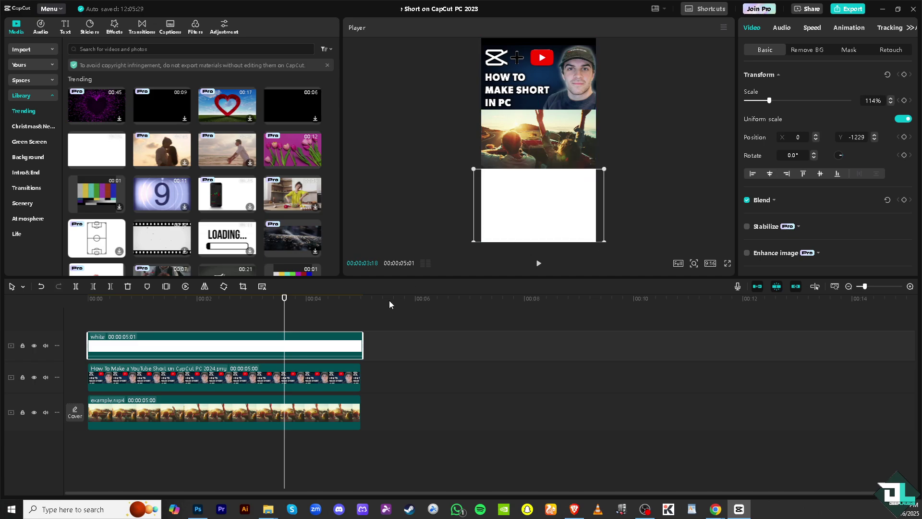
drag(284, 299, 168, 301)
scroll(95, 208, down, 3)
scroll(94, 210, down, 8)
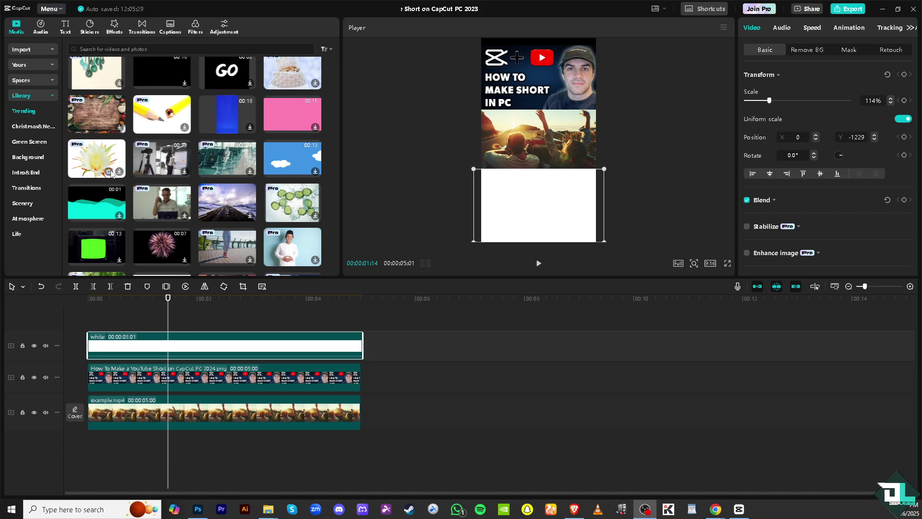
- Open the Export dialog with Ctrl+E, showing 1080P, H.264, mp4, 30fps settings
key(ctrl+e)
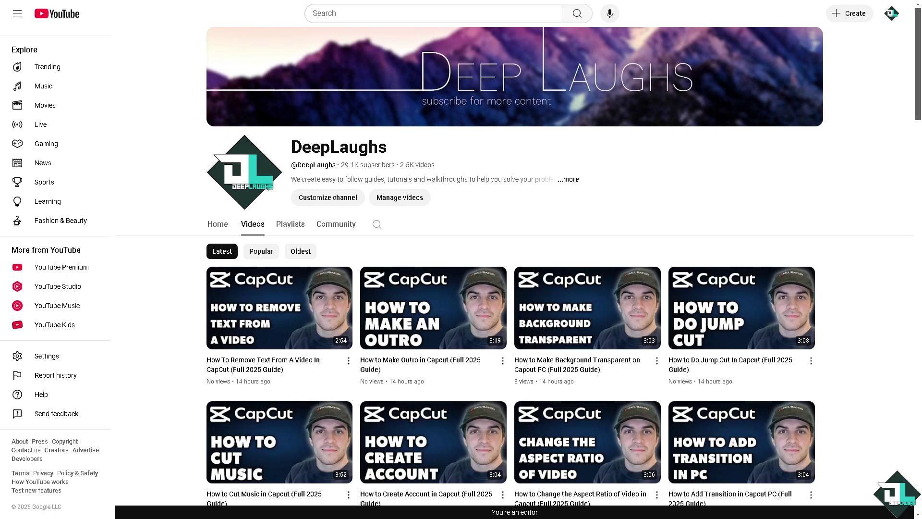
click(851, 14)
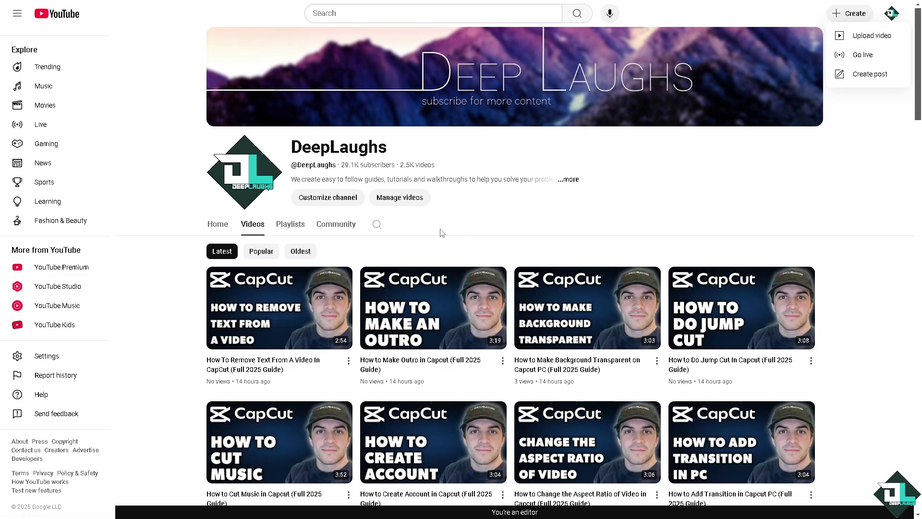
click(570, 179)
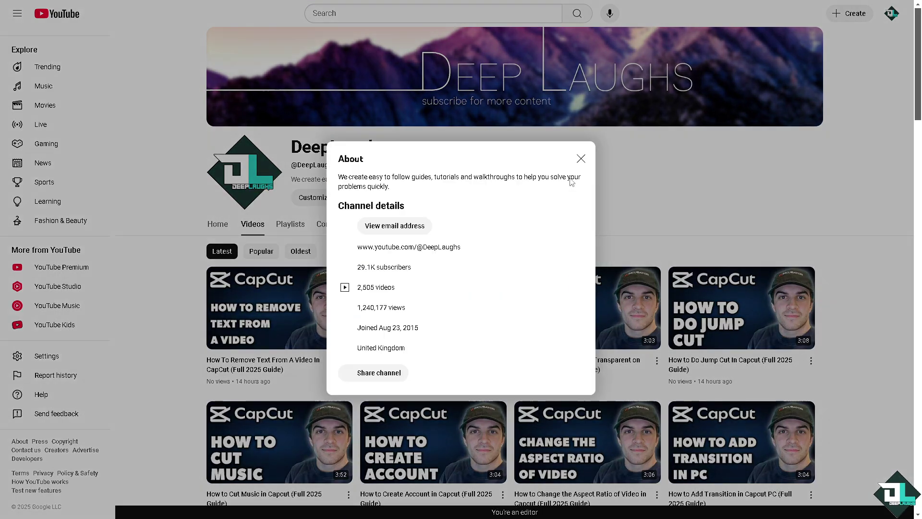
click(651, 227)
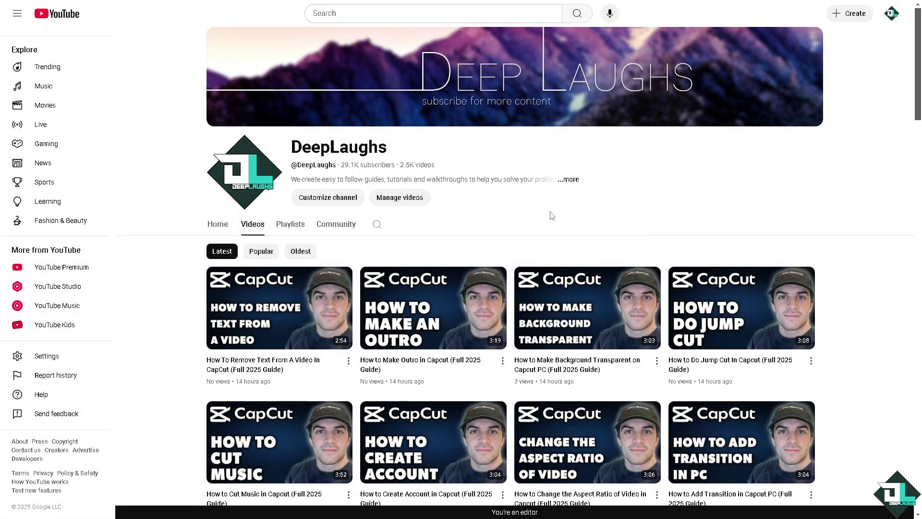